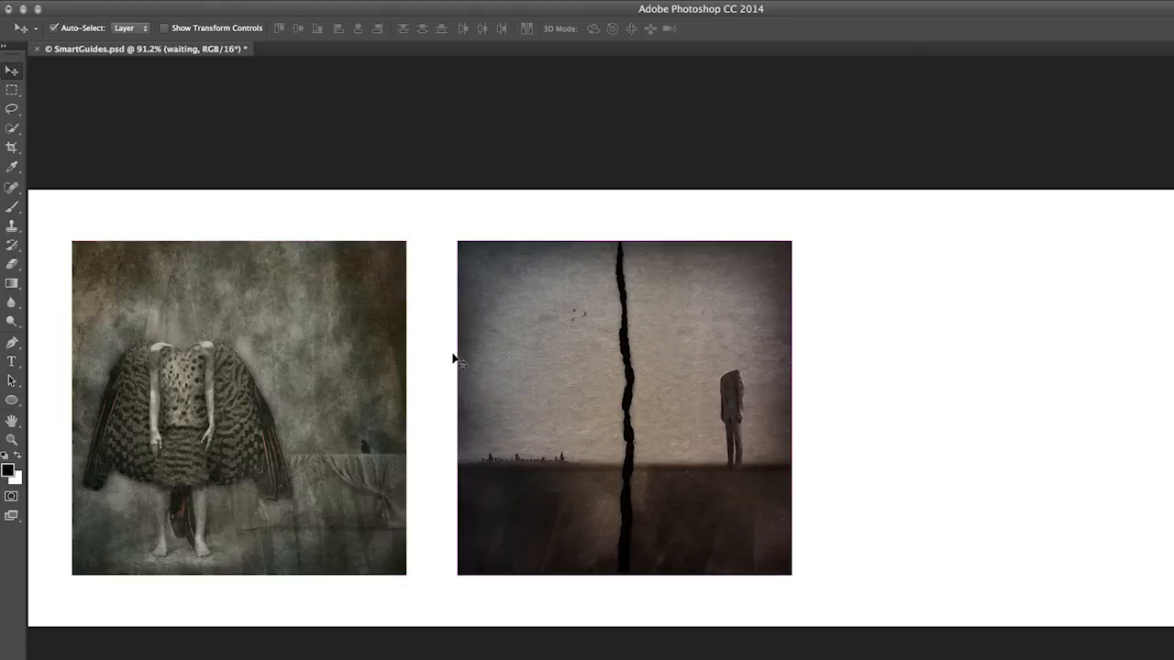
# Measure the cracked-wall image's distances to the canvas edges and to the winged-figure image with Smart Guides
pyautogui.press('super')
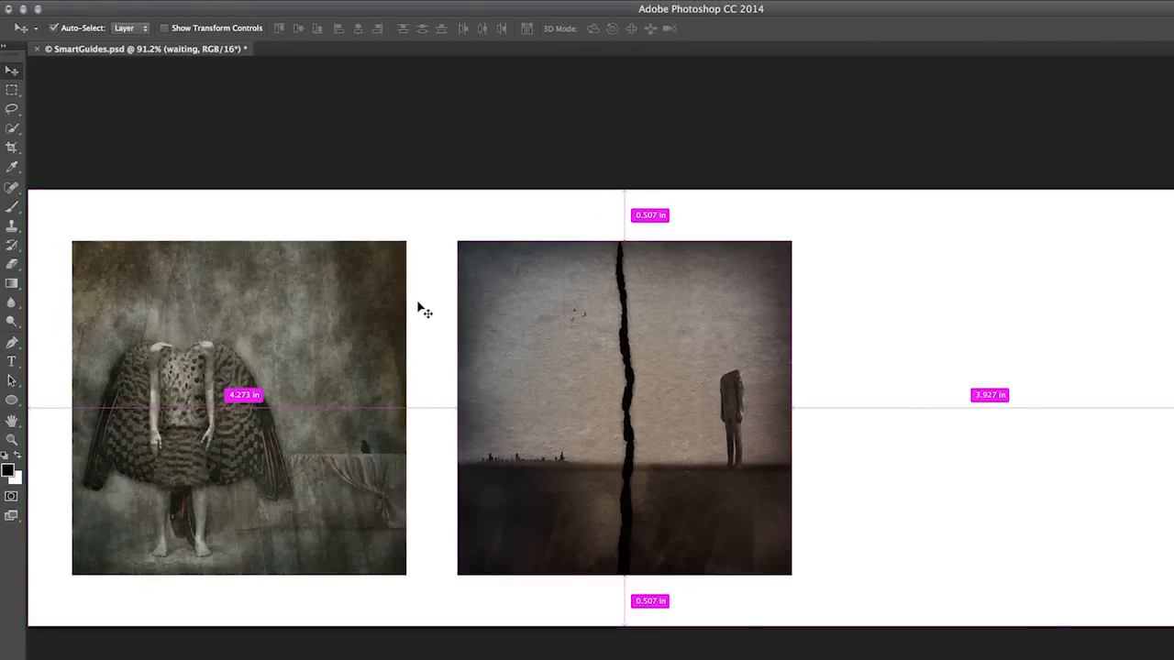
pyautogui.moveTo(390, 306)
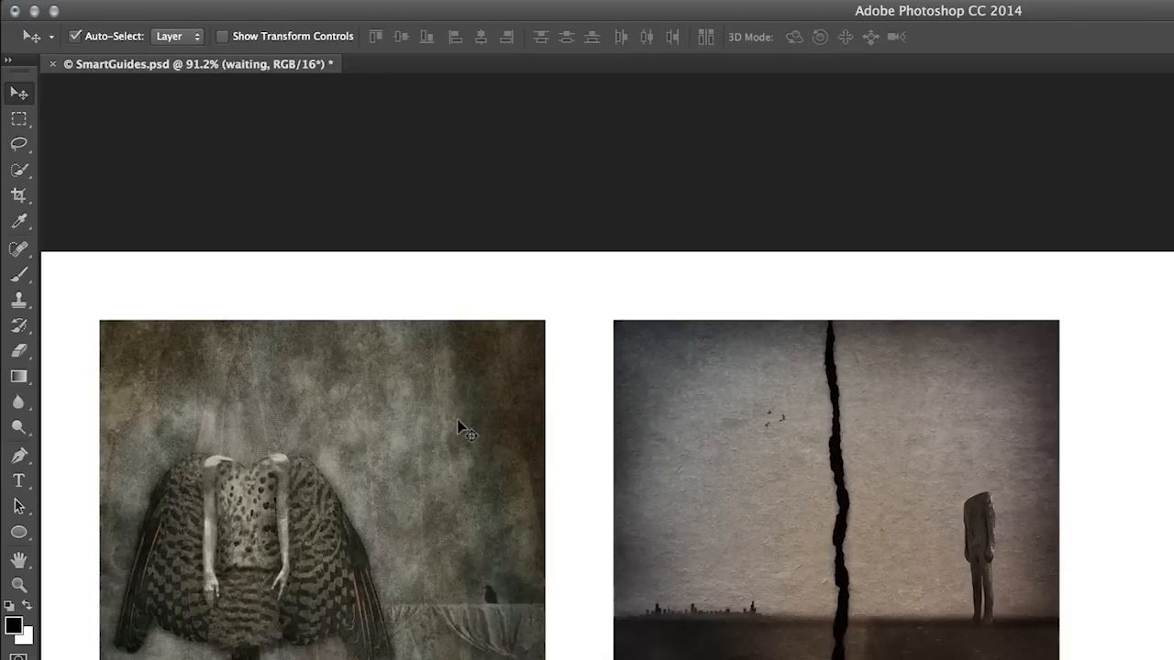
# Show the rulers and set their units to pixels
pyautogui.press('super+r')
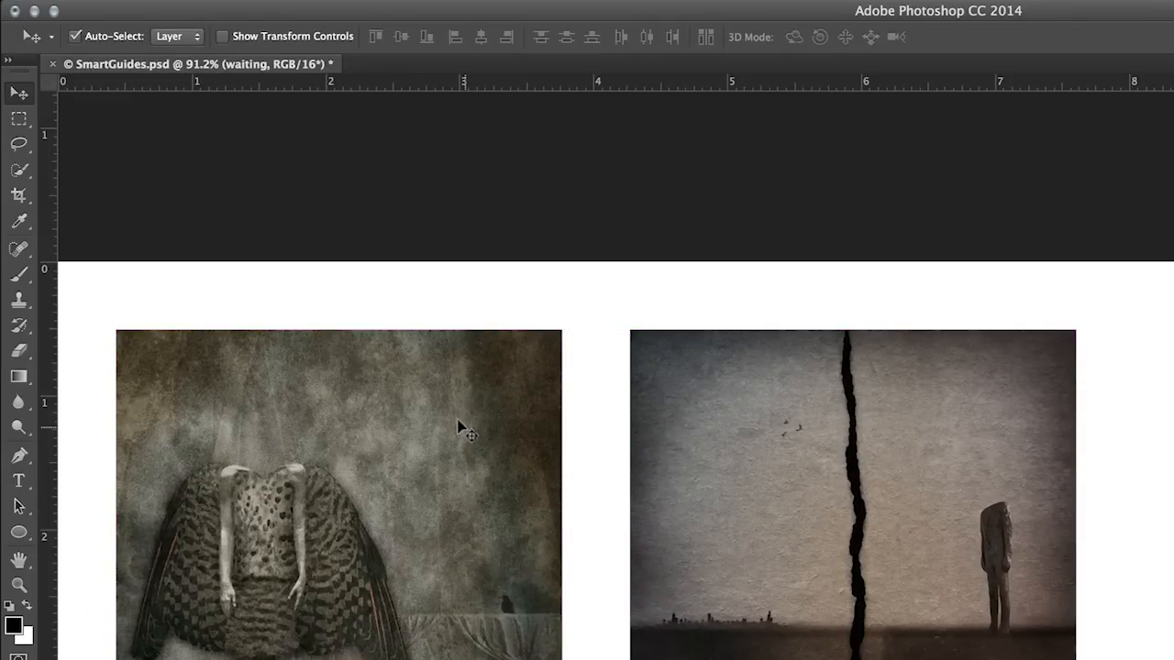
pyautogui.rightClick(682, 80)
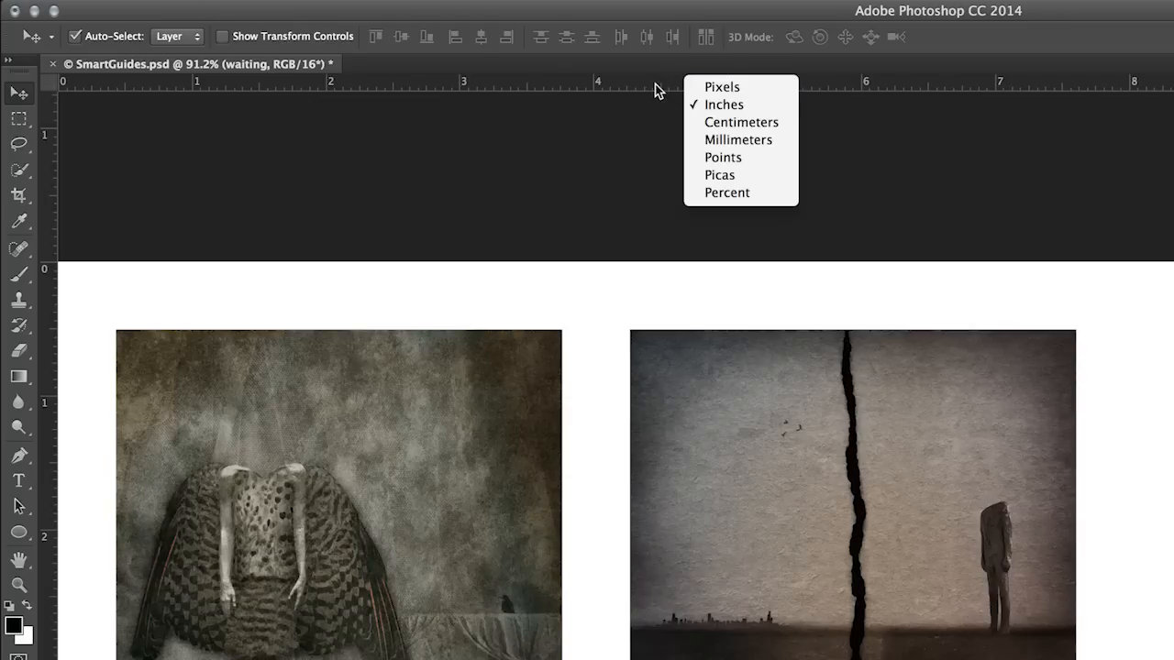
pyautogui.click(724, 88)
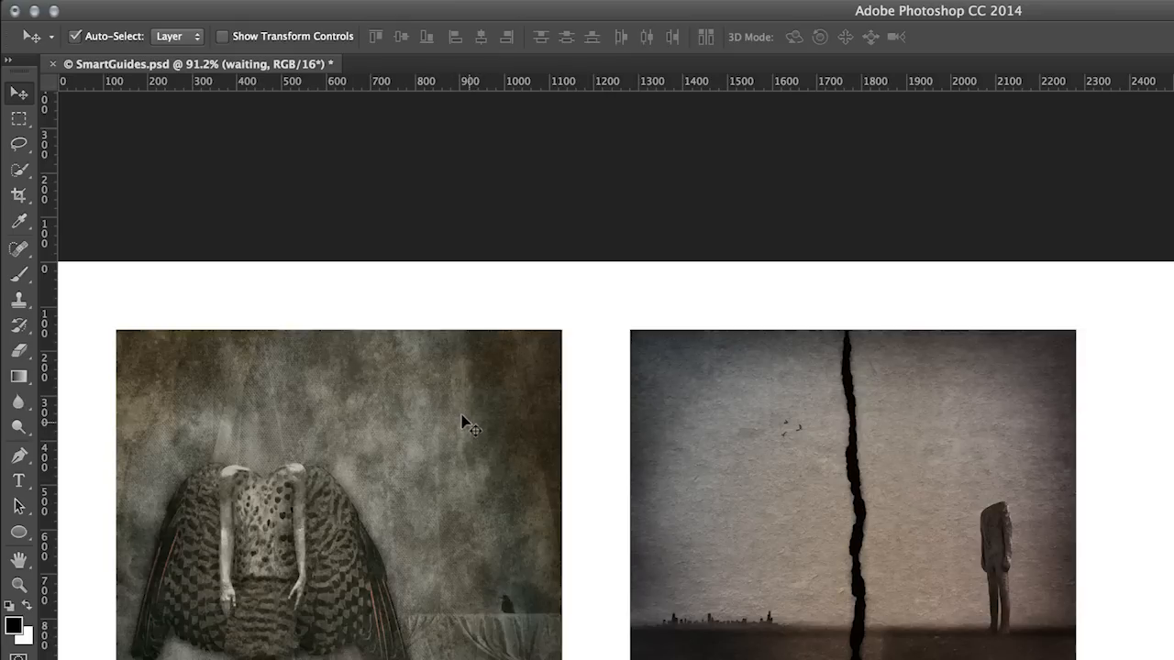
# Move the cracked-wall image closer to the winged-figure image, nudging it horizontally until the gap between them is 50 px
pyautogui.press('super')
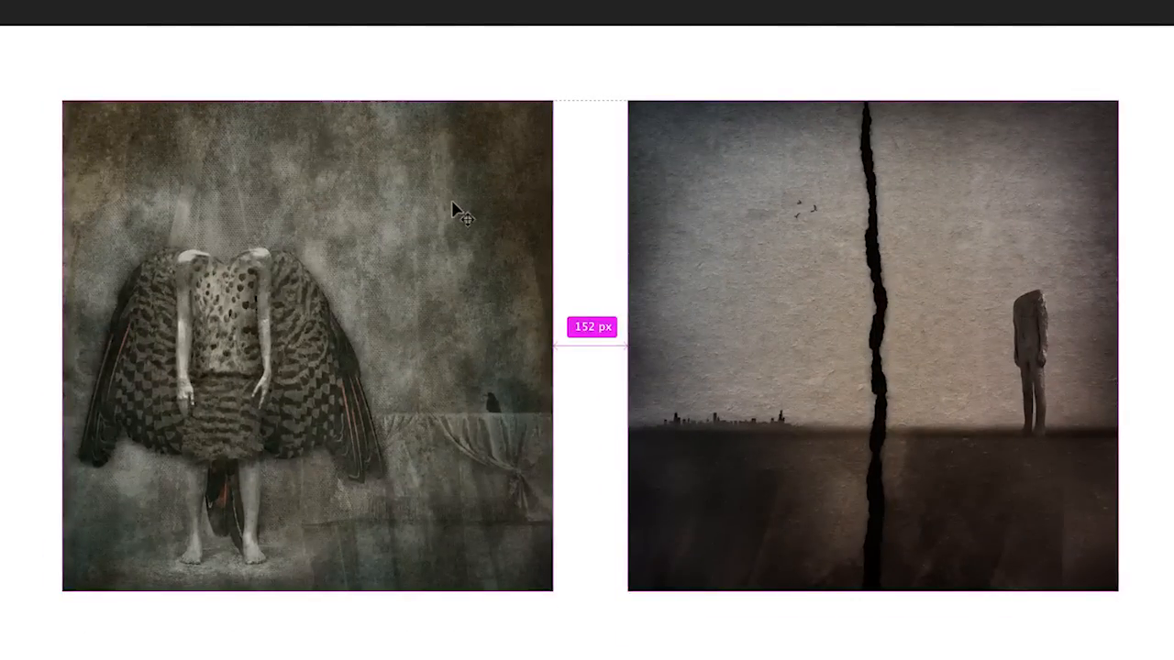
pyautogui.moveTo(817, 318); pyautogui.dragTo(768, 309)
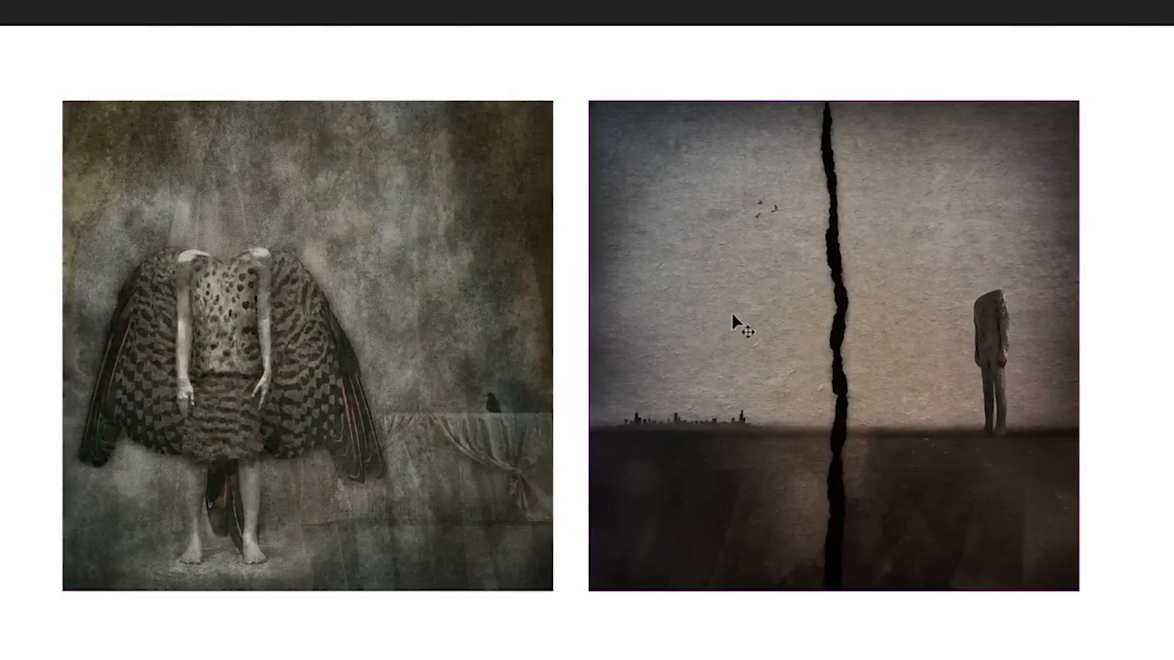
pyautogui.moveTo(434, 292)
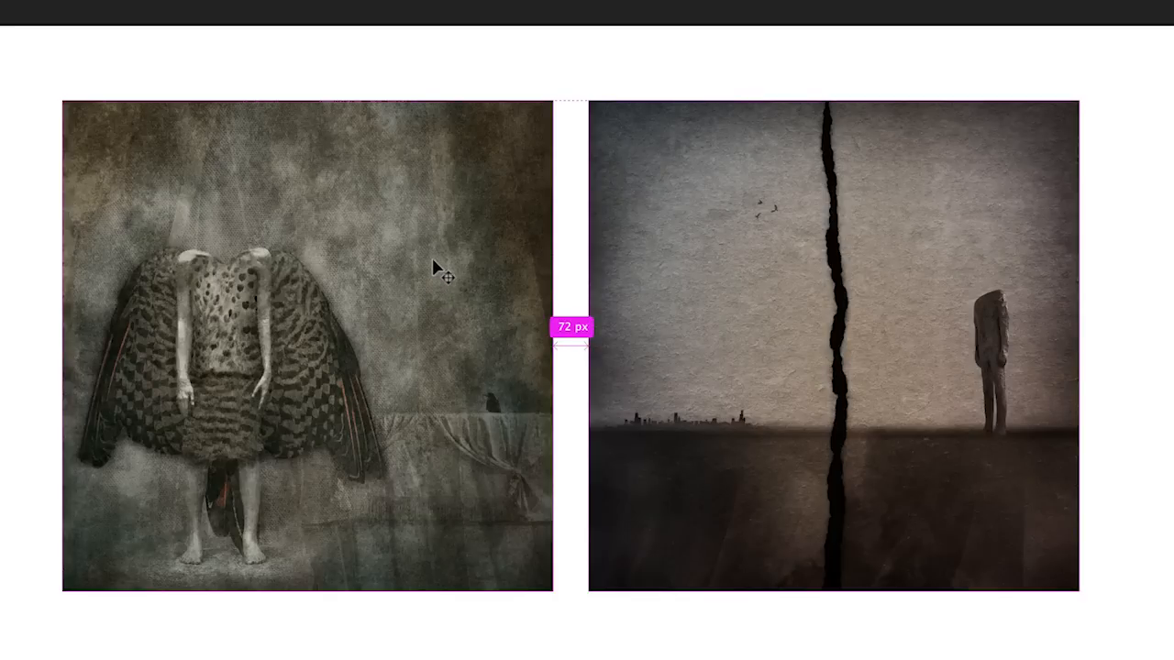
pyautogui.press('Left')
pyautogui.press('Left')
pyautogui.press('Left')
pyautogui.press('Left')
pyautogui.press('Left')
pyautogui.press('Left')
pyautogui.press('Left')
pyautogui.press('Left')
pyautogui.press('Left')
pyautogui.press('Left')
pyautogui.press('Left')
pyautogui.press('Left')
pyautogui.press('Left')
pyautogui.press('Left')
pyautogui.press('Left')
pyautogui.press('Left')
pyautogui.press('Left')
pyautogui.press('Left')
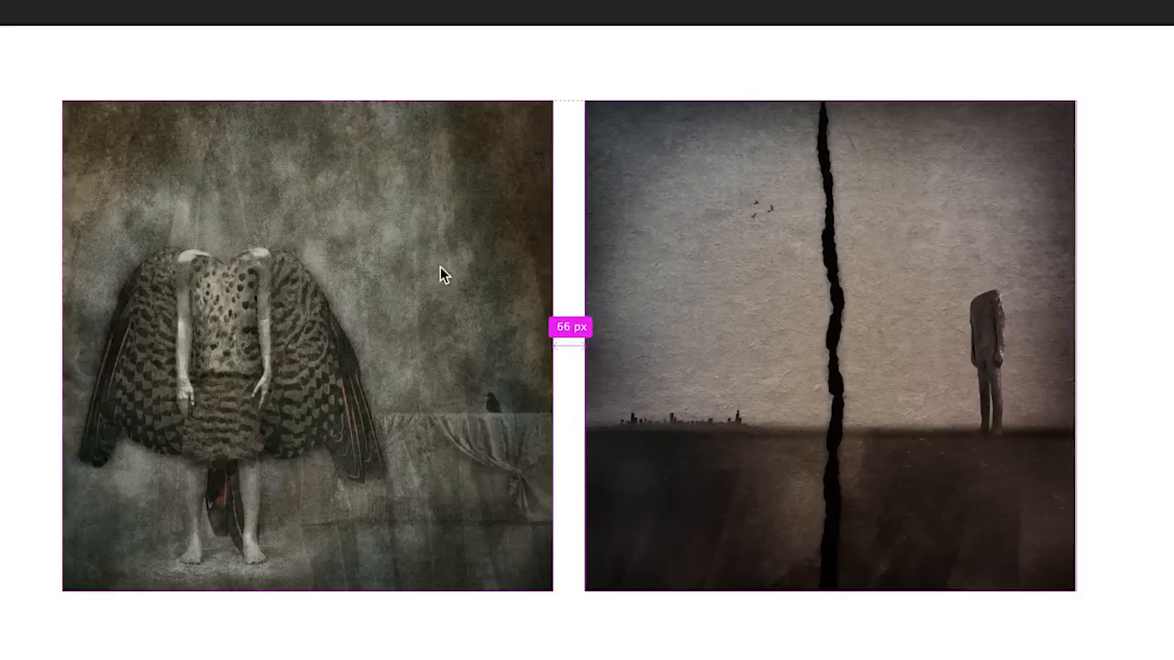
pyautogui.press('Left')
pyautogui.press('Left')
pyautogui.press('Left')
pyautogui.press('Left')
pyautogui.press('Left')
pyautogui.press('Left')
pyautogui.press('Left')
pyautogui.press('Left')
pyautogui.press('Left')
pyautogui.press('Left')
pyautogui.press('Left')
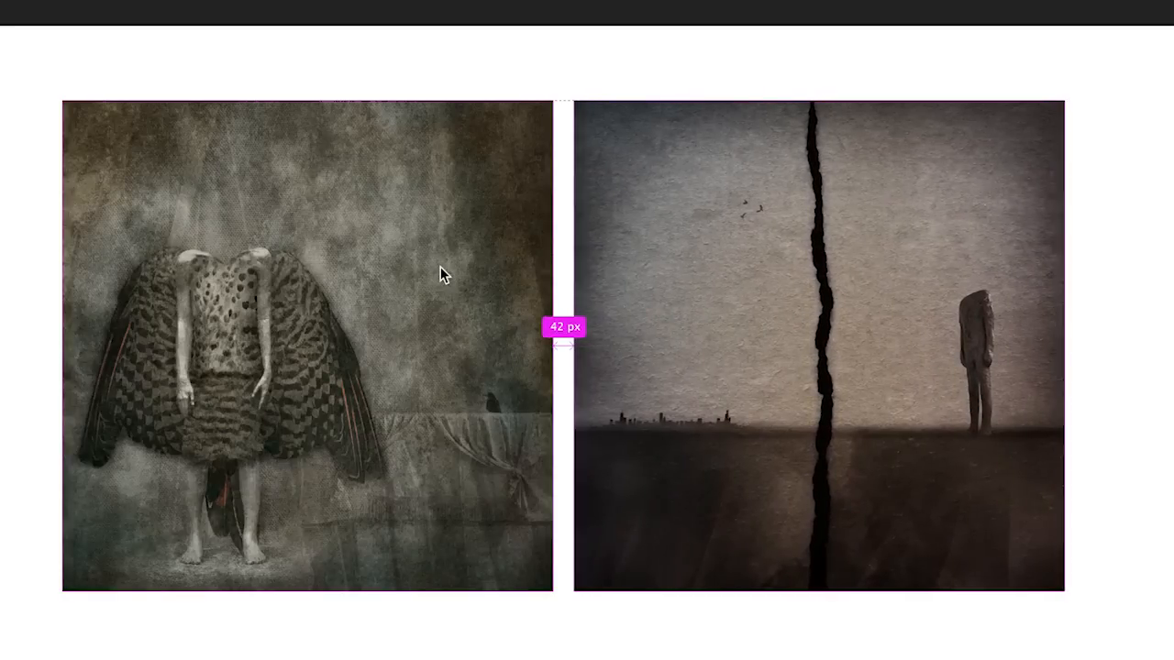
pyautogui.press('Right')
pyautogui.press('Right')
pyautogui.press('Right')
pyautogui.press('Right')
pyautogui.press('Right')
pyautogui.press('Right')
pyautogui.press('Right')
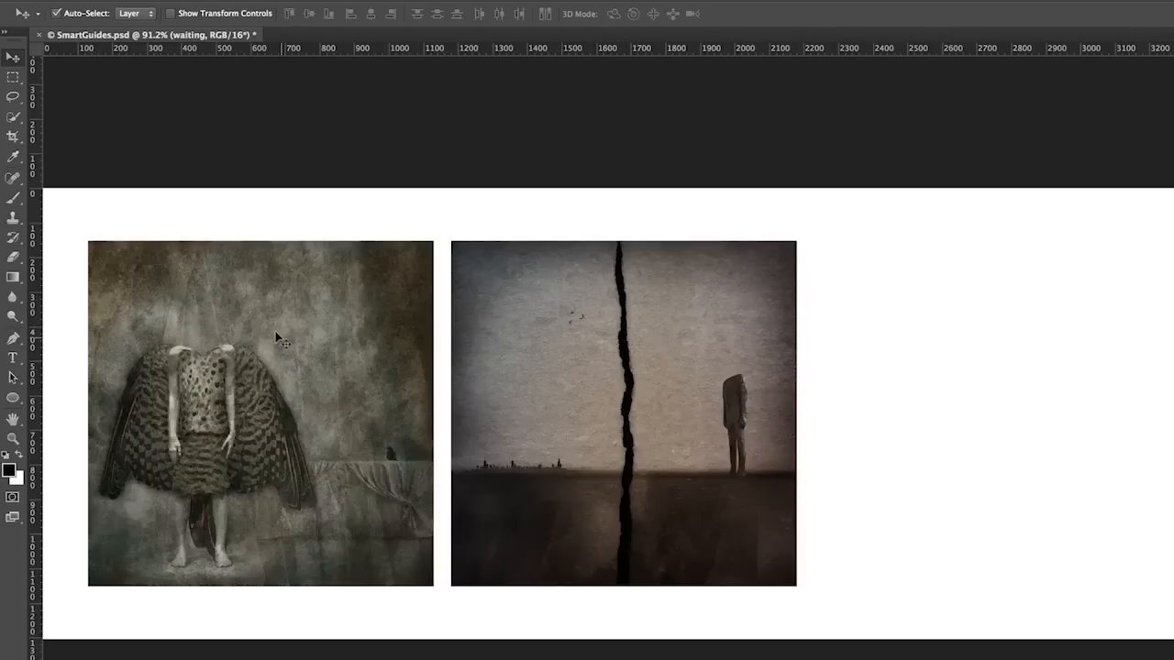
# Move the winged-figure image 2100 px horizontally to the other side of the cracked-wall image, leaving an equal 50 px gap
pyautogui.click(277, 337)
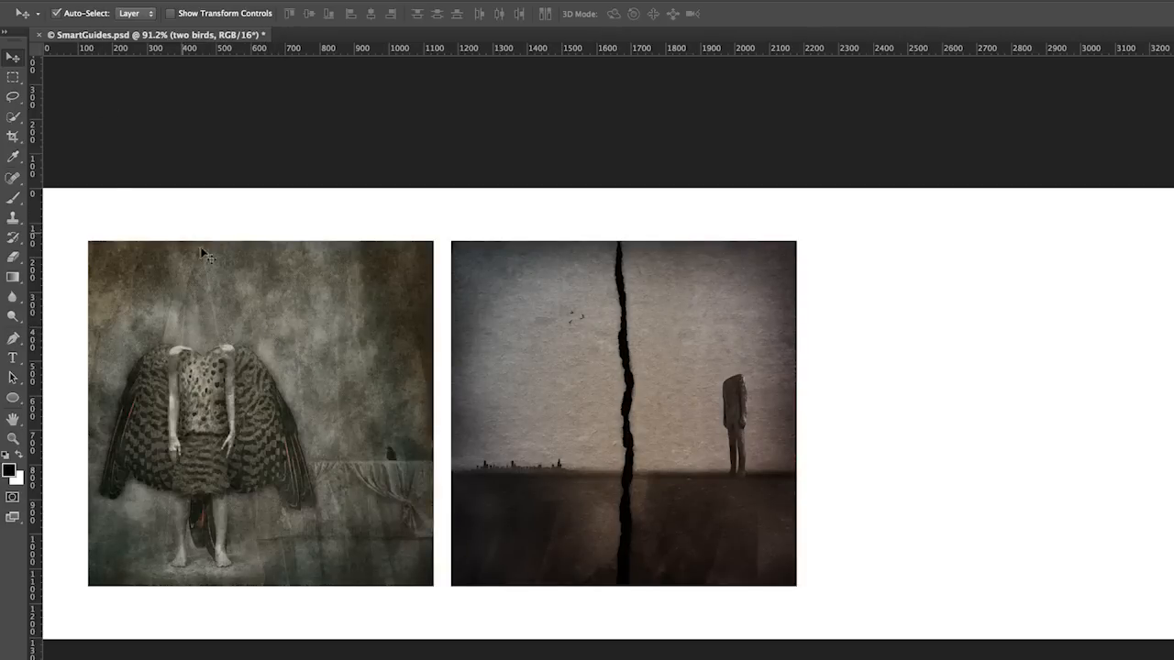
pyautogui.moveTo(266, 370); pyautogui.dragTo(992, 366)
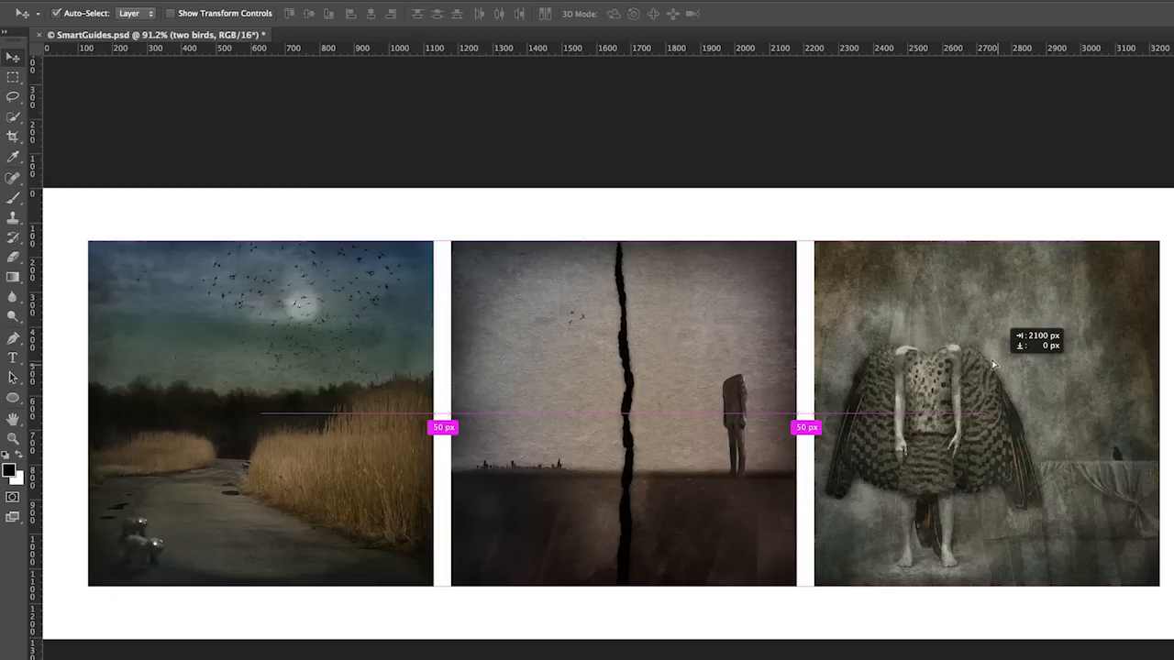
pyautogui.moveTo(992, 365); pyautogui.dragTo(987, 368)
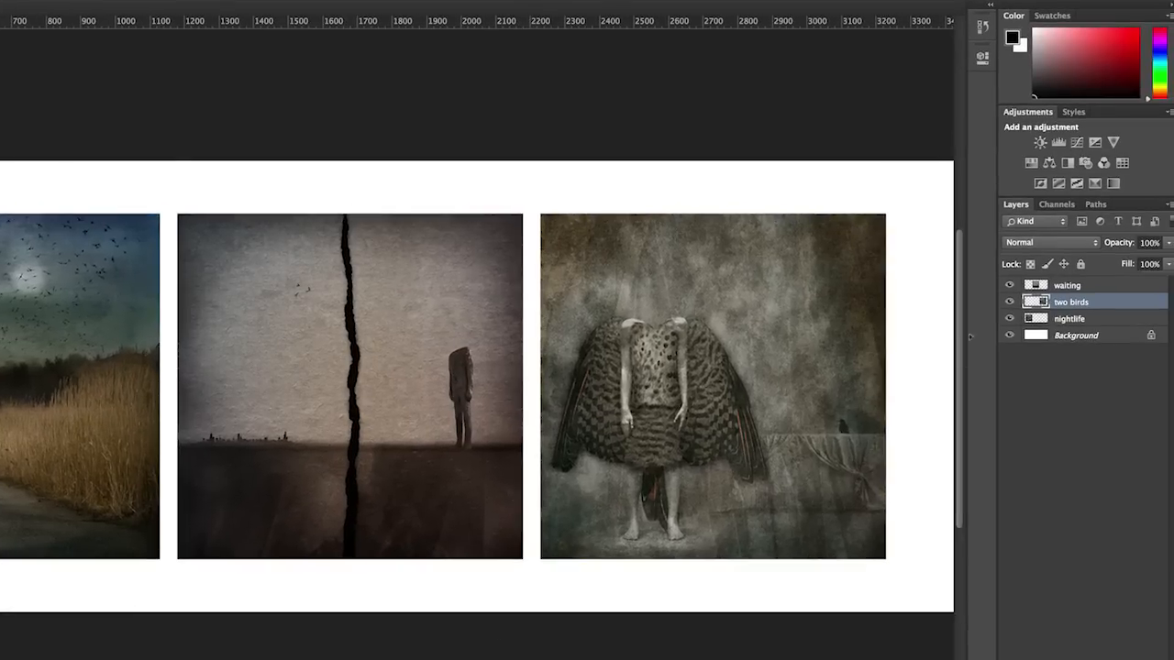
# Hide the waiting, two birds and nightlife layers, and draw a dark blue circle about 794 px wide near the canvas's left edge
pyautogui.moveTo(1007, 284); pyautogui.dragTo(1006, 317)
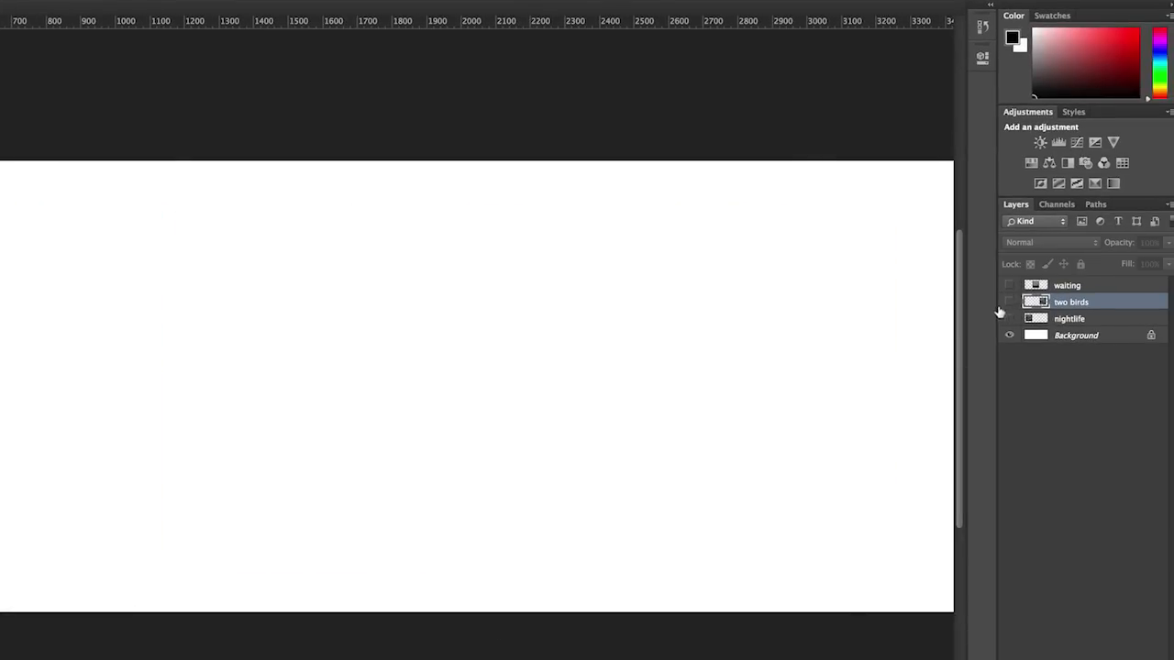
pyautogui.press('u')
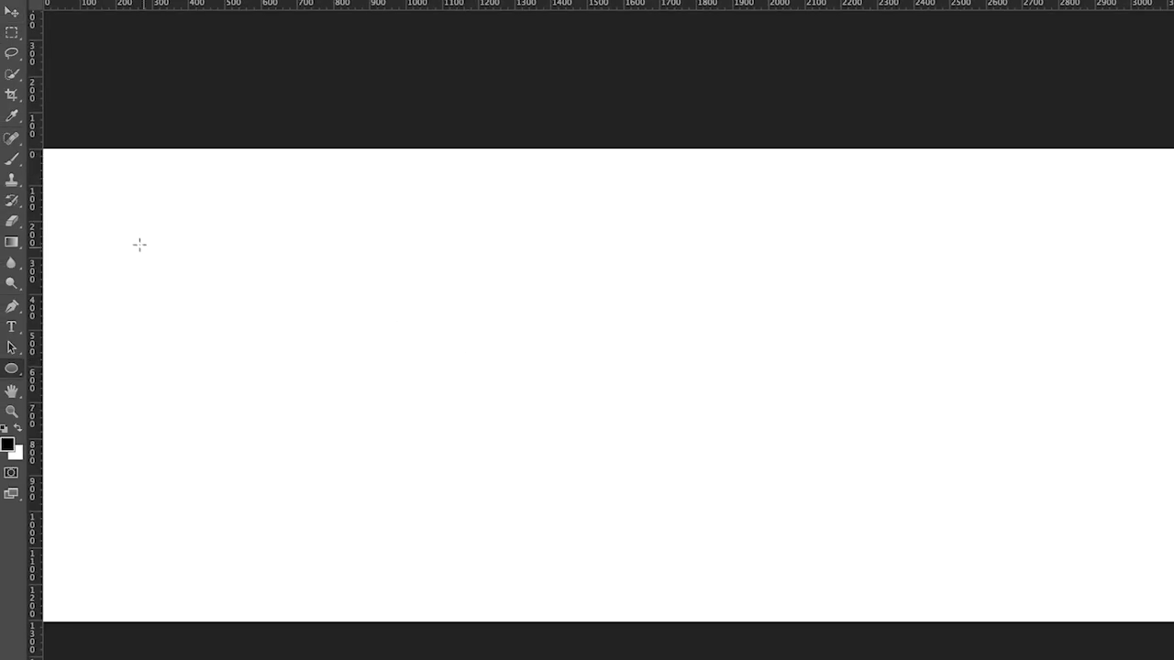
pyautogui.moveTo(124, 240); pyautogui.dragTo(455, 533)
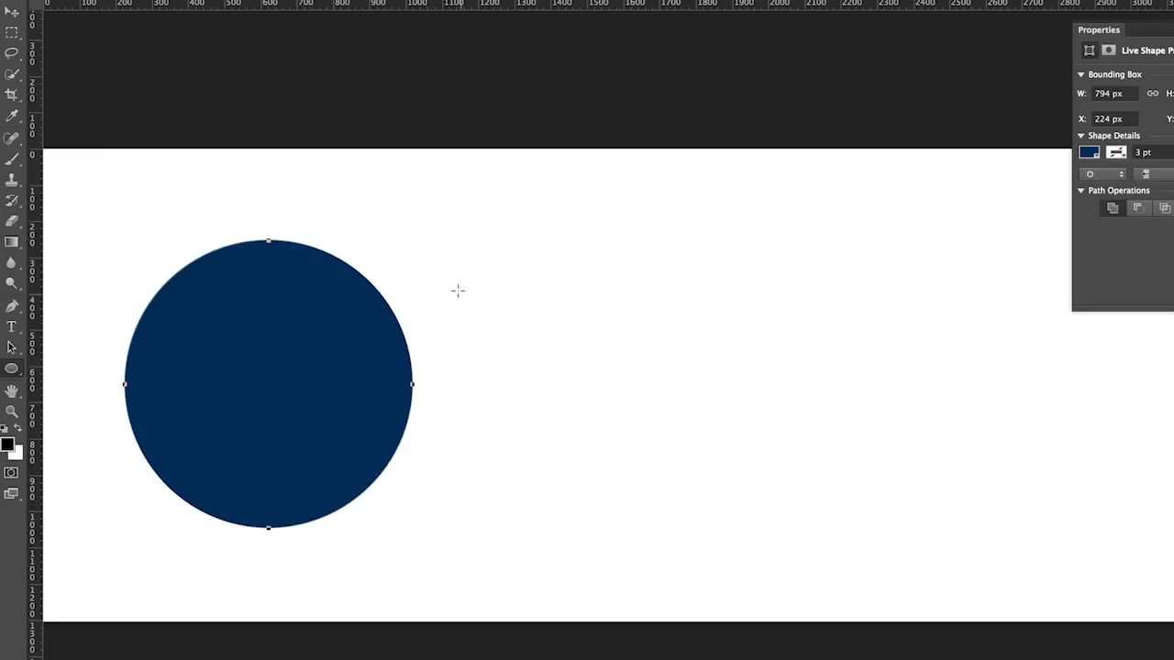
# Duplicate the circle 1000 px to its right in the same row, and measure the copy's distances to the canvas edges and the original
pyautogui.press('v')
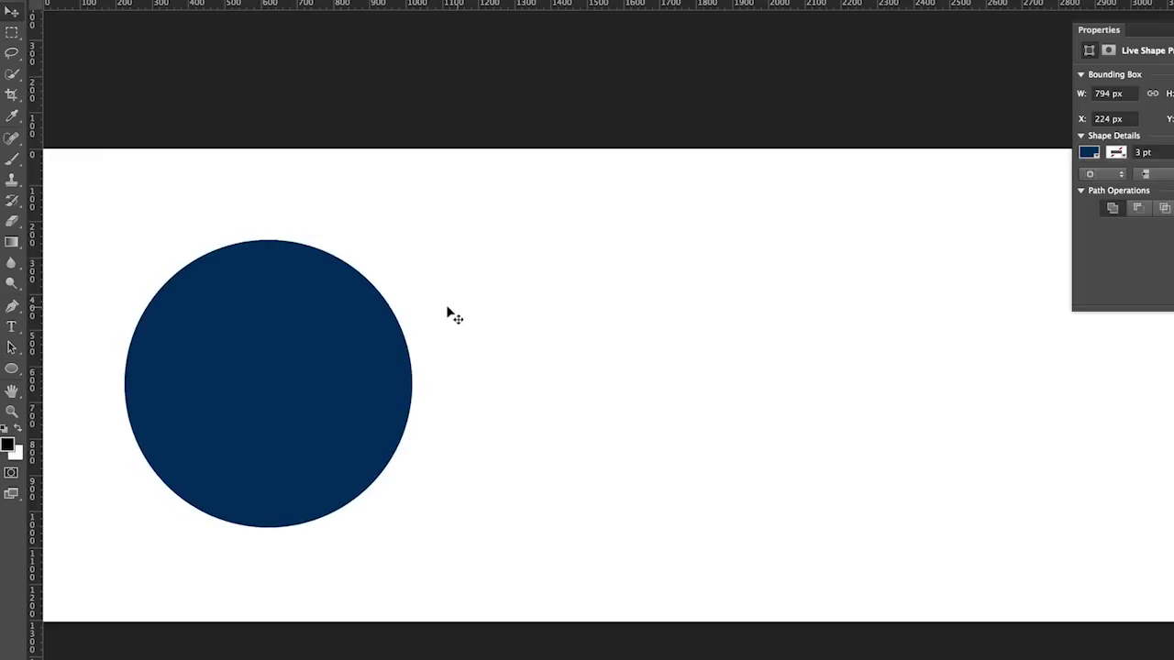
pyautogui.moveTo(320, 382); pyautogui.dragTo(678, 398)
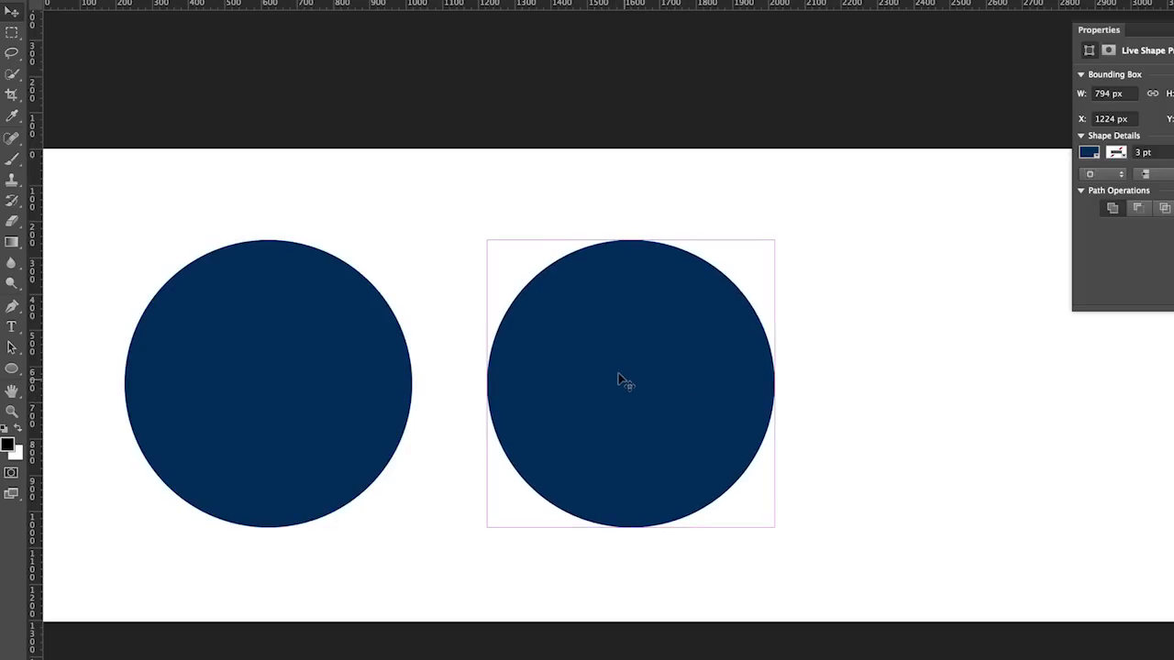
pyautogui.press('super')
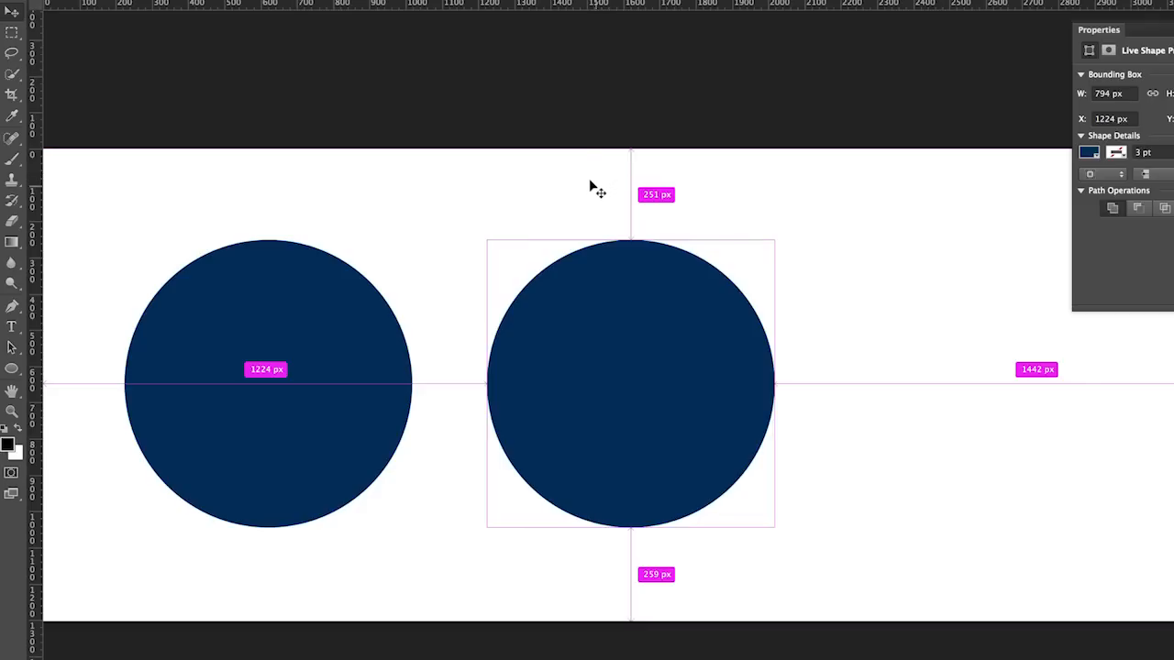
pyautogui.moveTo(335, 355)
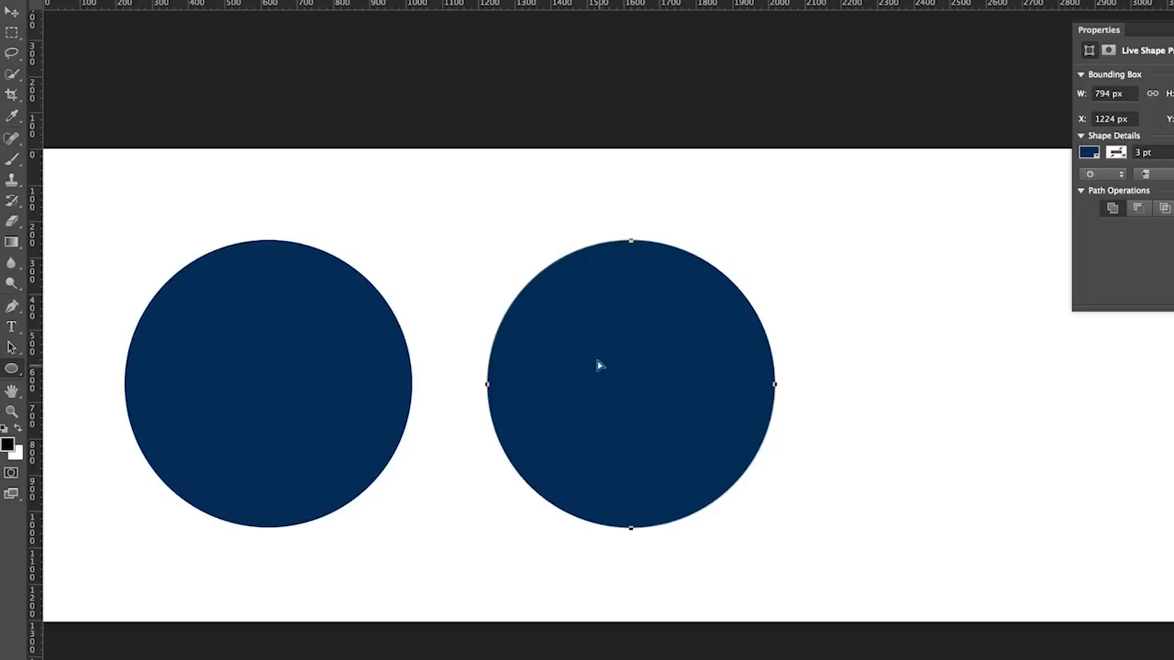
# Duplicate the second circle's path within its layer, placing the copy to its right at X 2210 px in the same row
pyautogui.moveTo(599, 366); pyautogui.dragTo(940, 367)
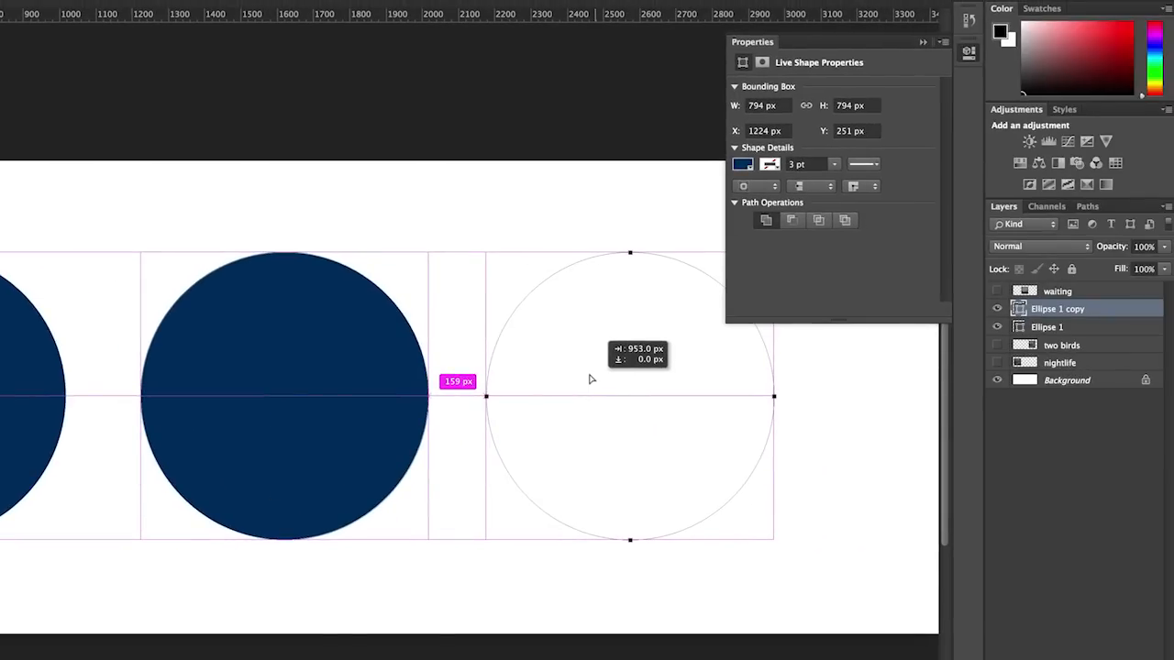
pyautogui.moveTo(591, 379); pyautogui.dragTo(582, 379)
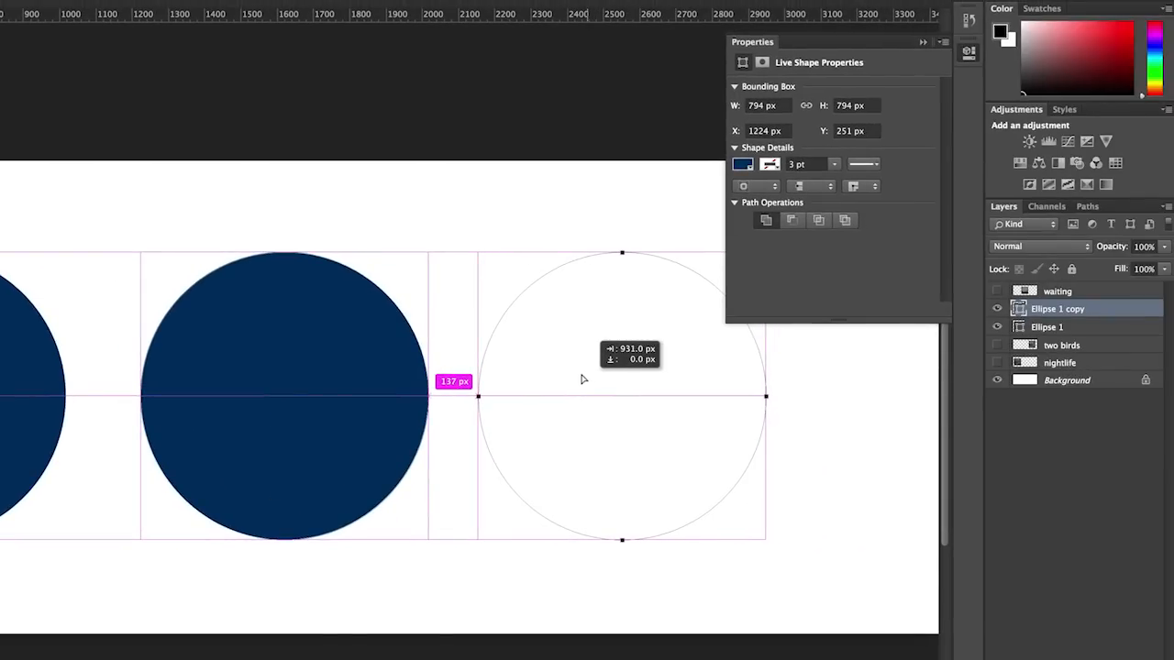
pyautogui.moveTo(581, 378)
pyautogui.mouseDown()
pyautogui.moveTo(658, 379)
pyautogui.moveTo(604, 378)
pyautogui.mouseUp()
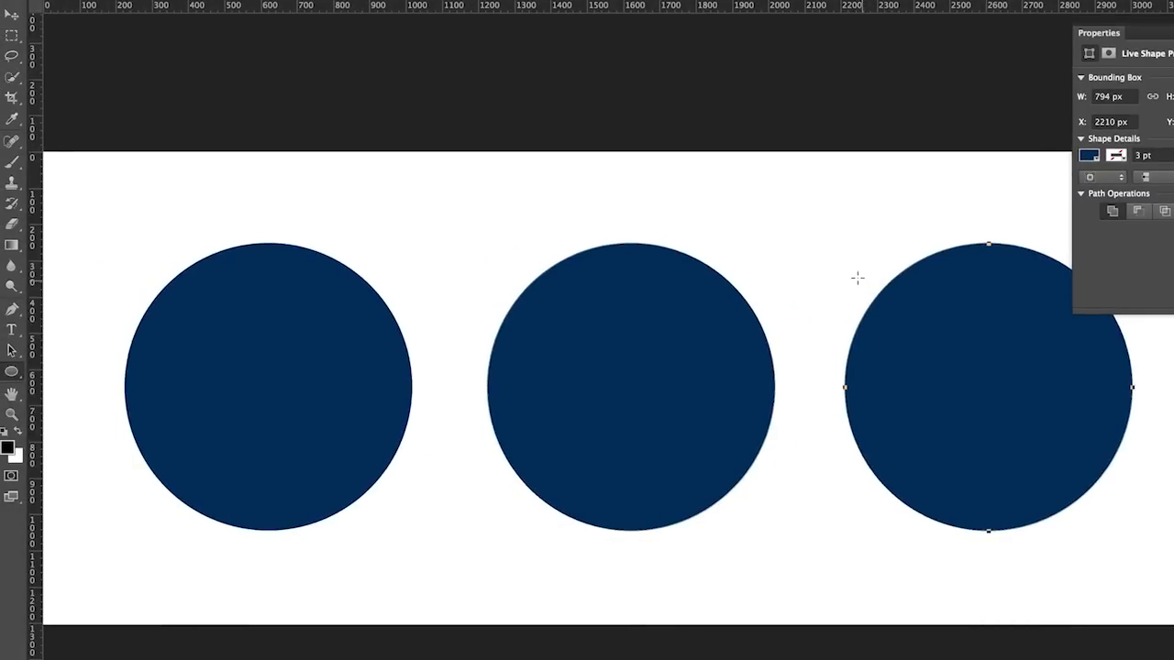
# Check the spacing measurements around the circles with the Move tool and the Path Selection tool
pyautogui.press('v')
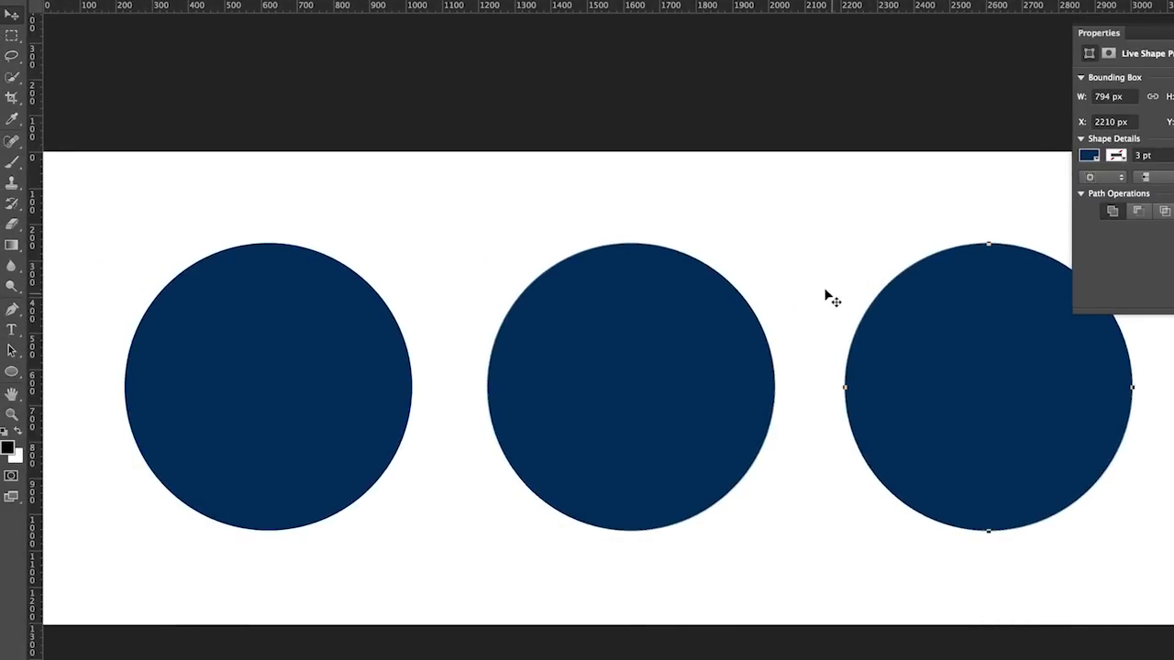
pyautogui.press('super')
pyautogui.press('a')
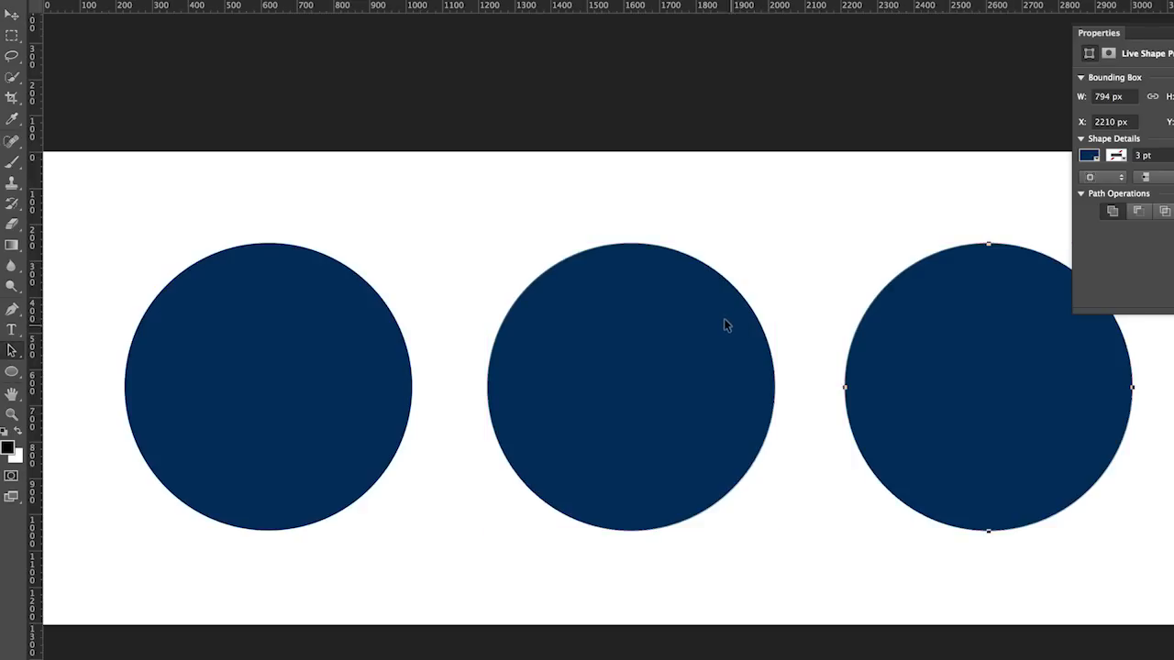
pyautogui.press('super')
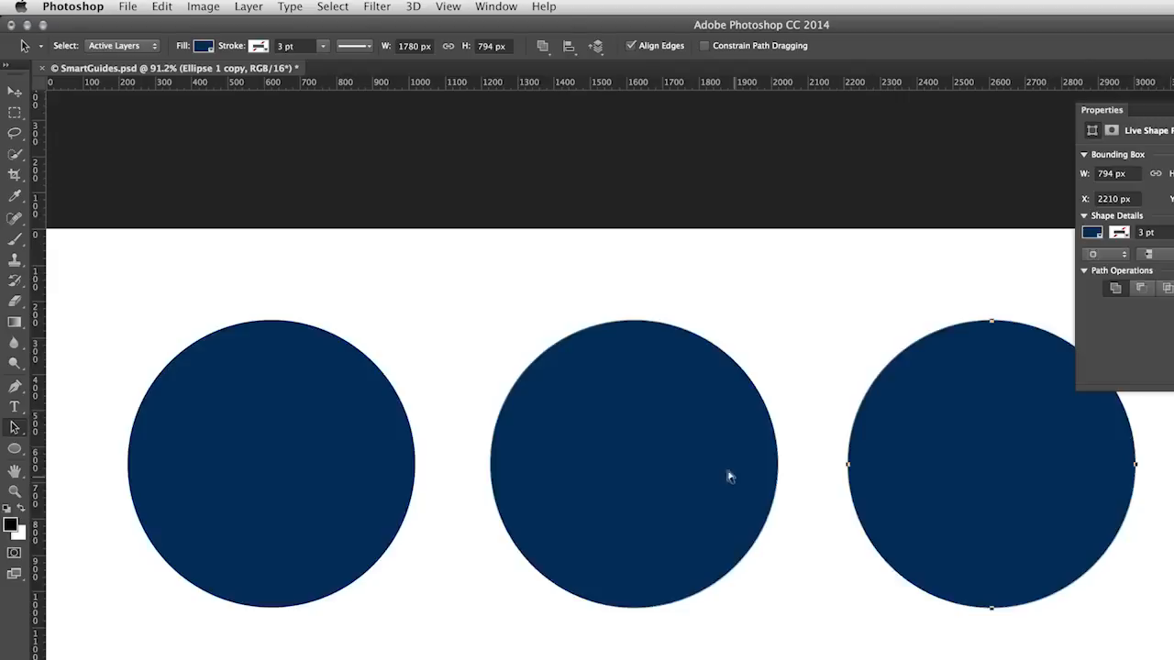
# Change the Smart Guides color to Light Gray in the guides preferences and apply it
pyautogui.press('i')
pyautogui.press('super+k')
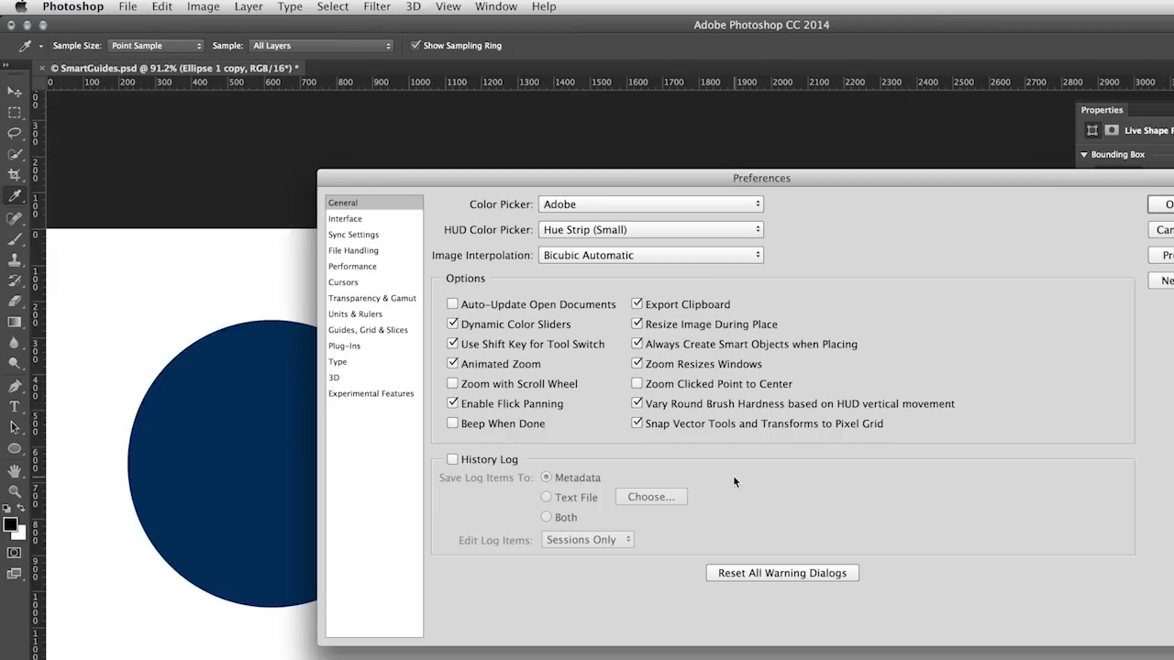
pyautogui.moveTo(542, 173); pyautogui.dragTo(466, 142)
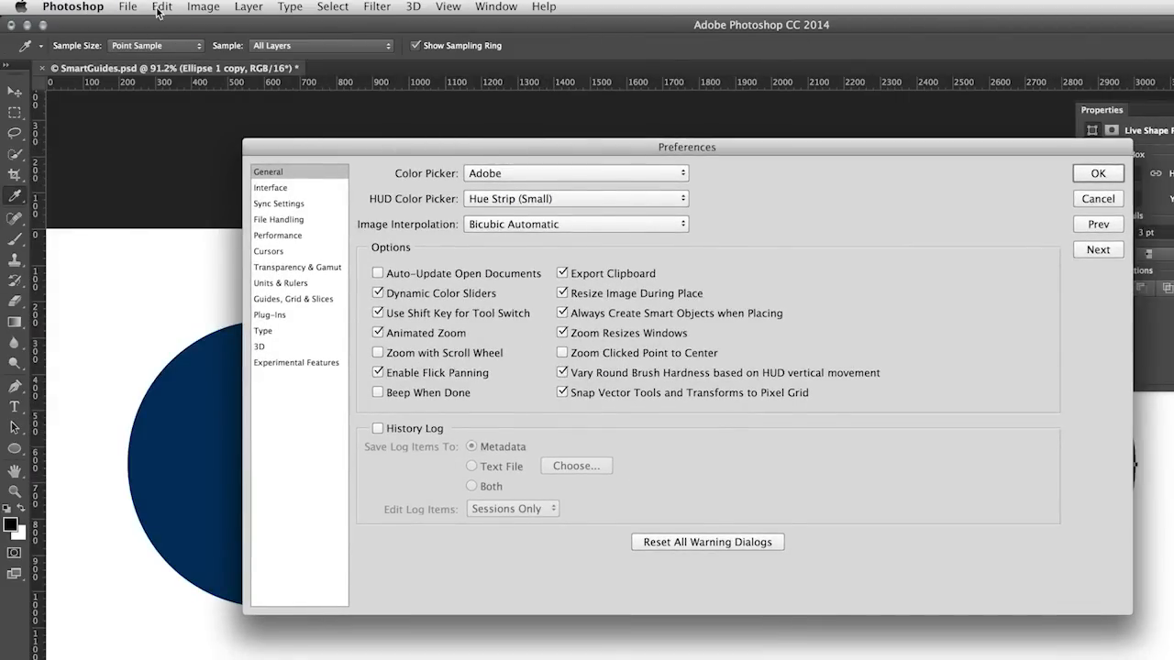
pyautogui.click(307, 297)
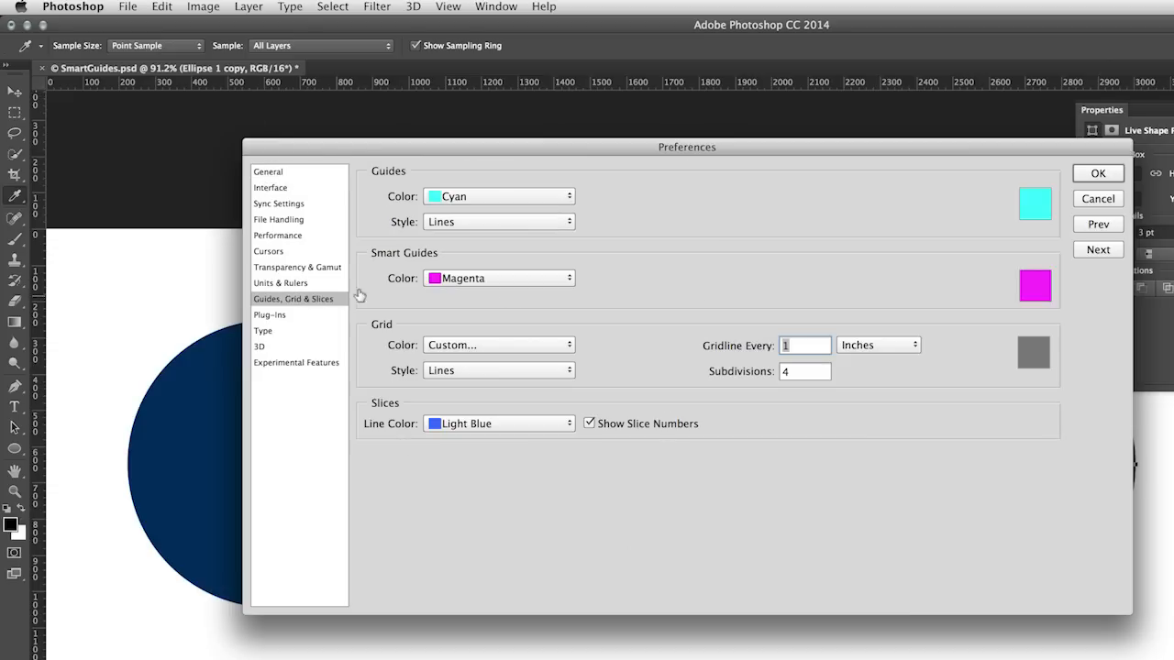
pyautogui.click(533, 284)
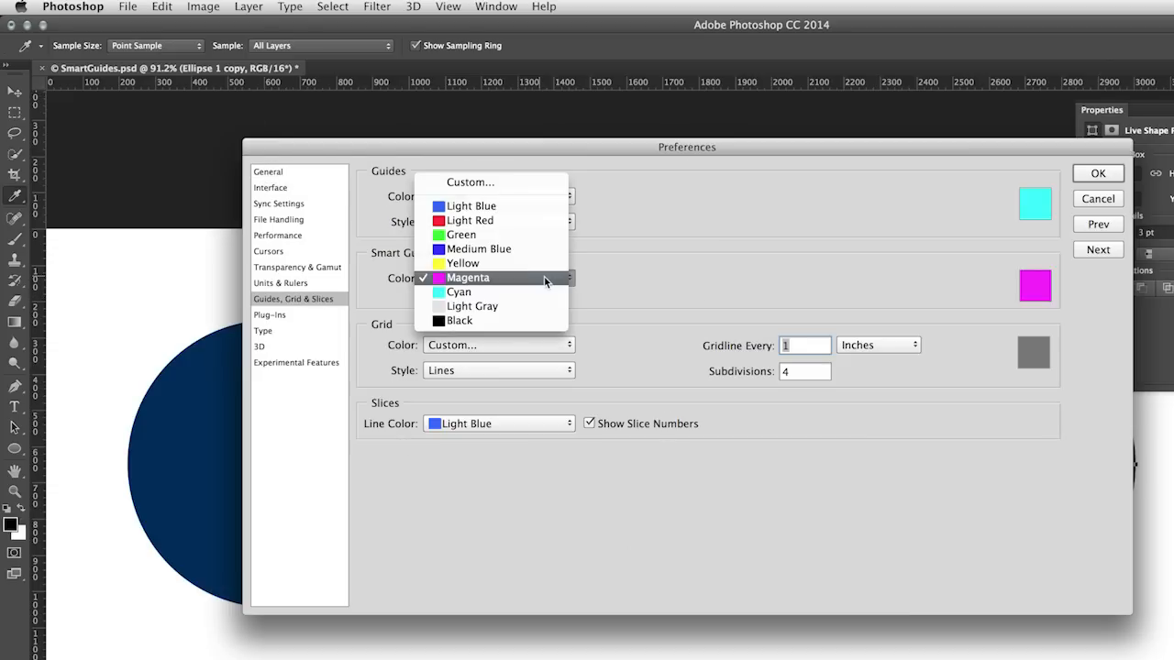
pyautogui.click(604, 283)
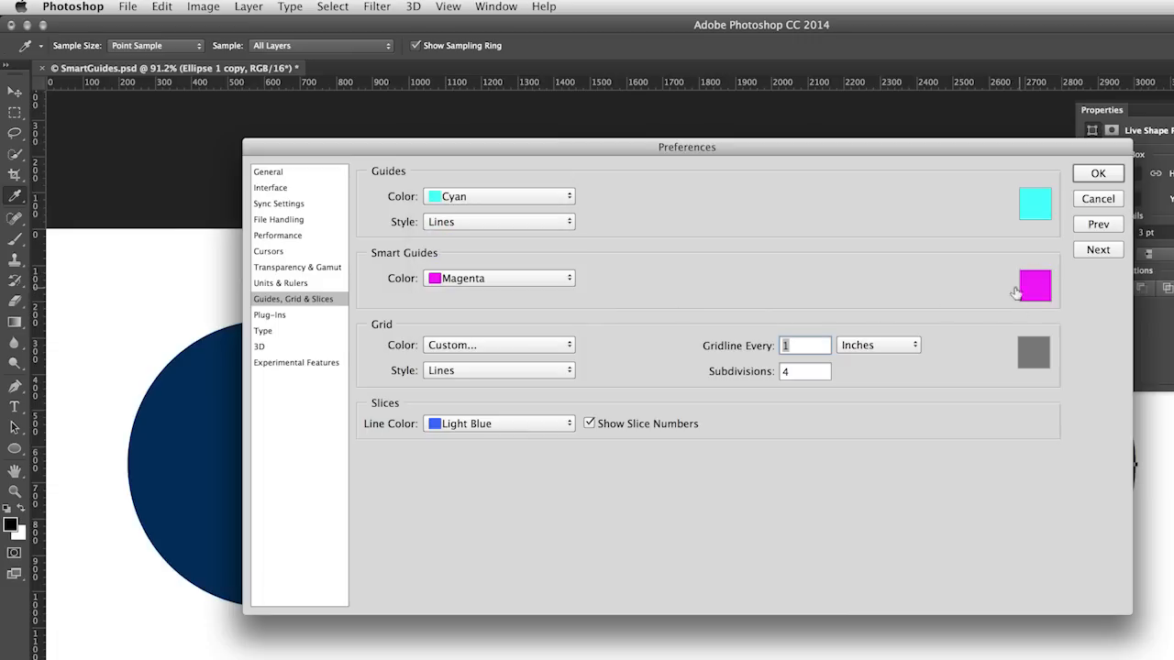
pyautogui.click(482, 282)
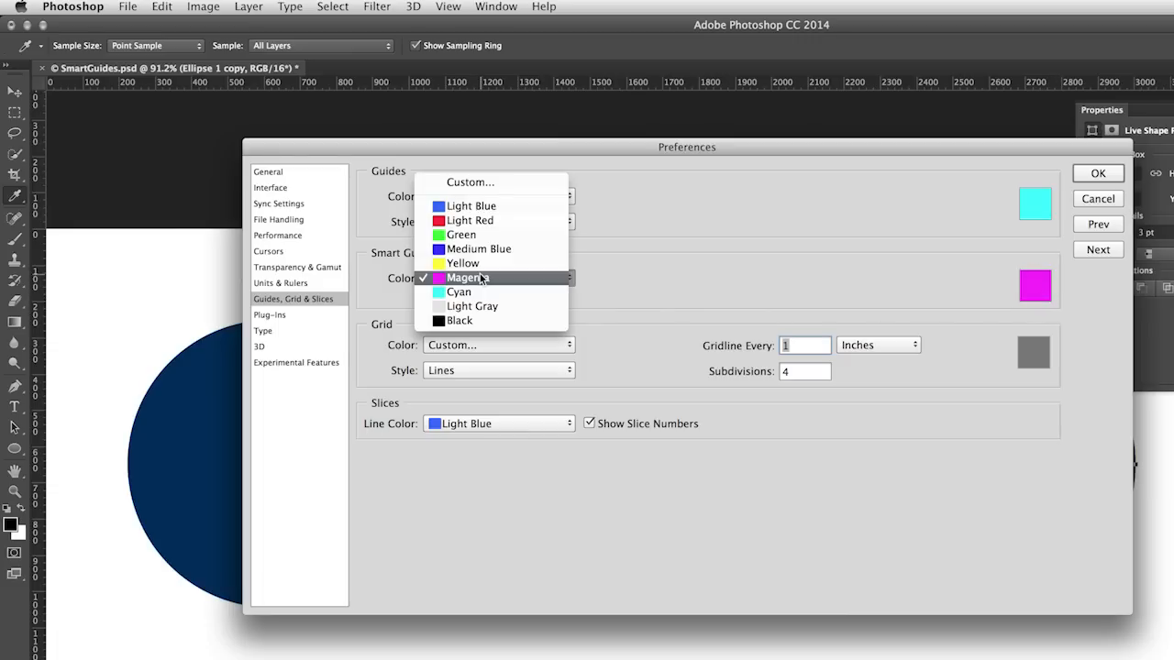
pyautogui.click(477, 309)
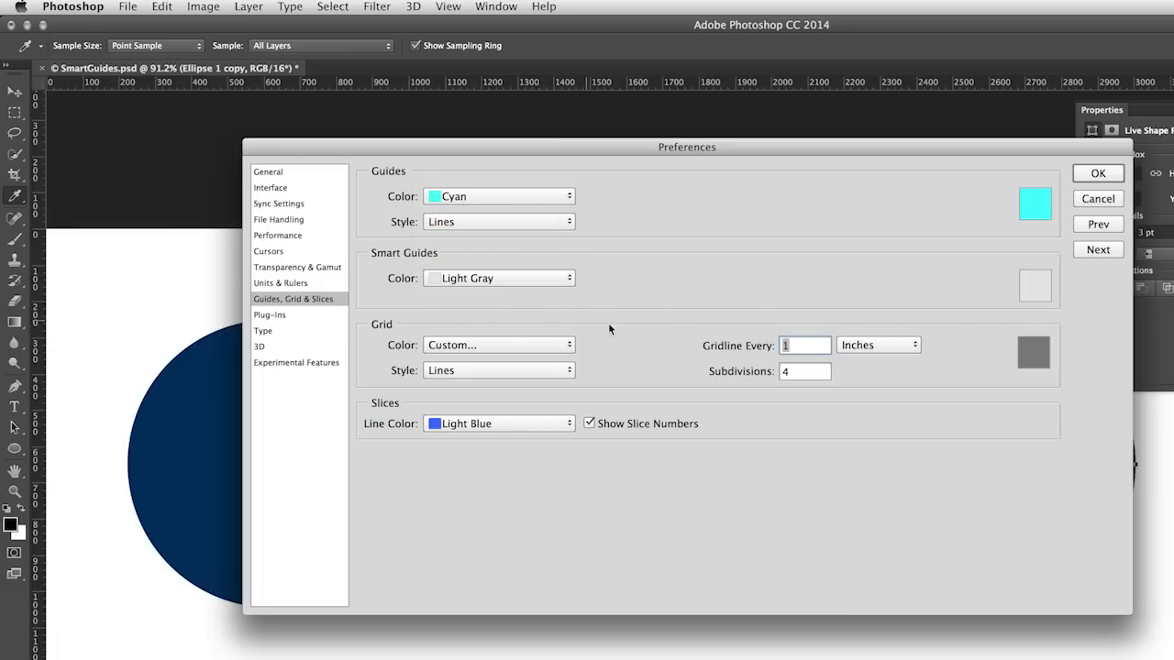
pyautogui.click(1098, 173)
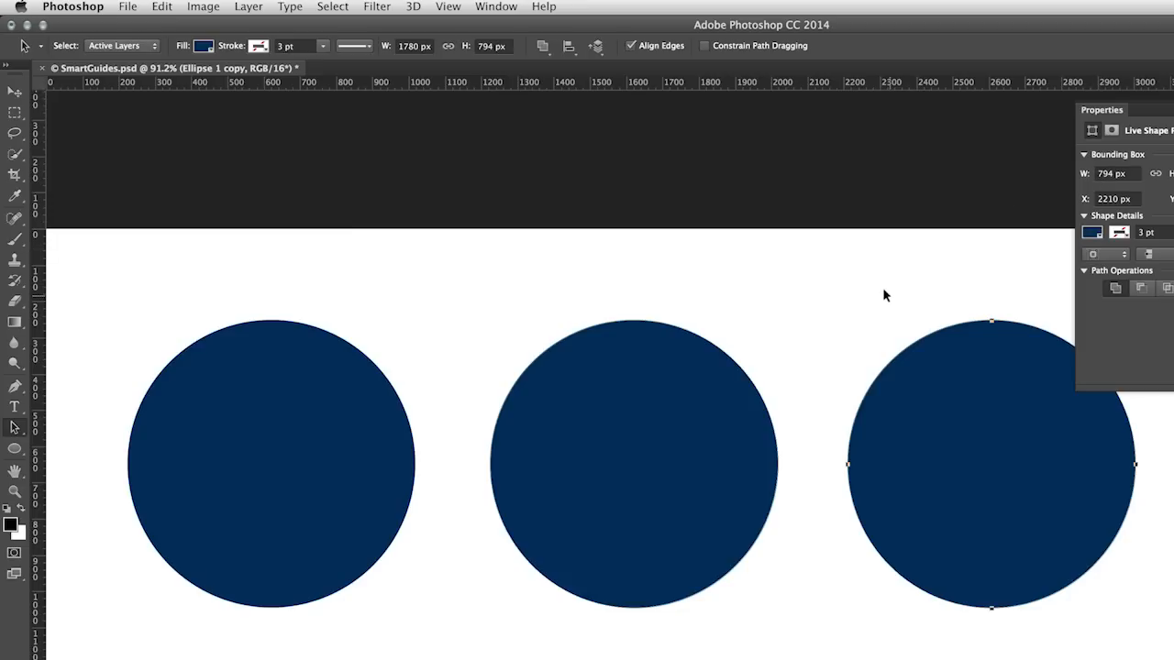
# Check whether Smart Guides are switched on among the document's display extras
pyautogui.click(458, 7)
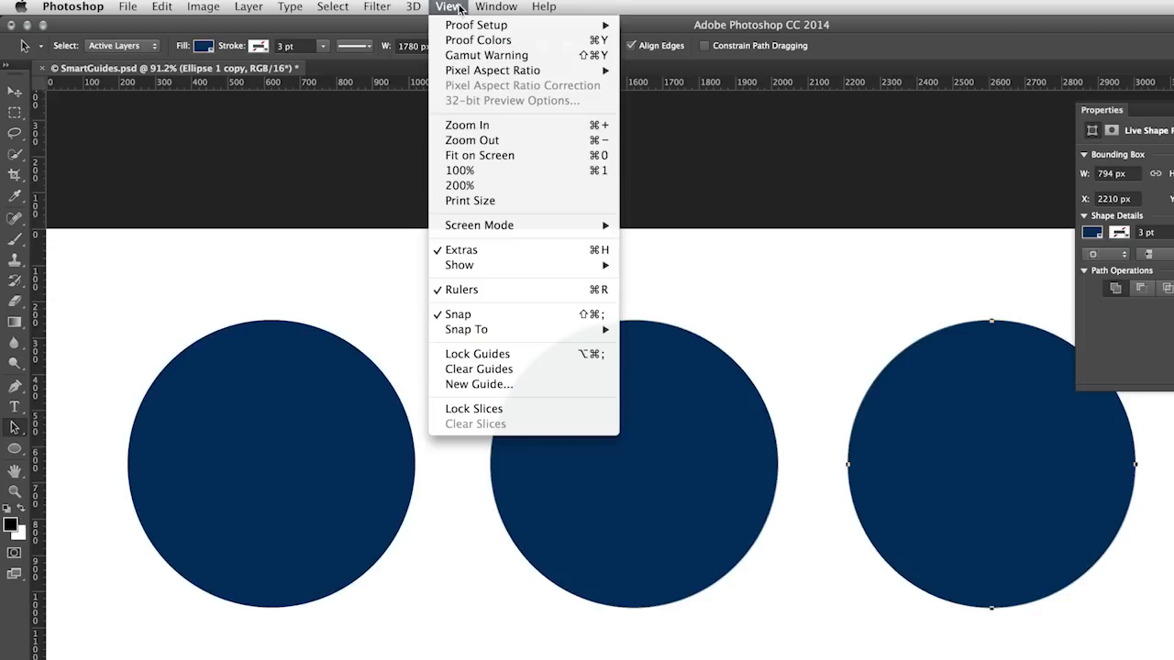
pyautogui.moveTo(466, 267)
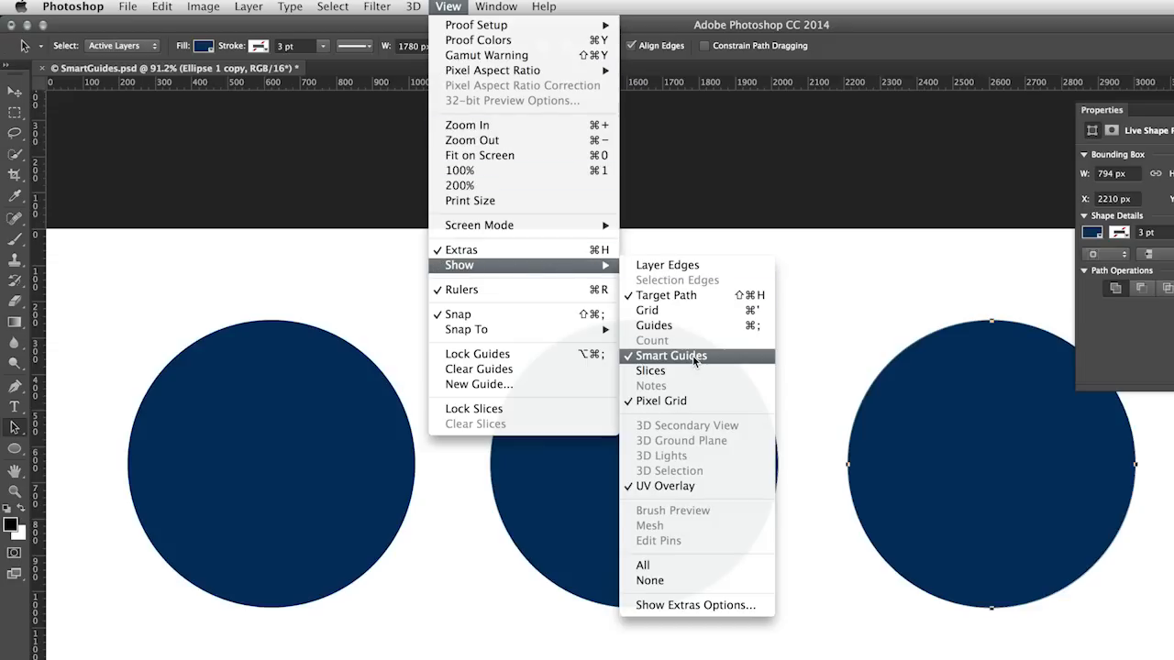
pyautogui.click(824, 363)
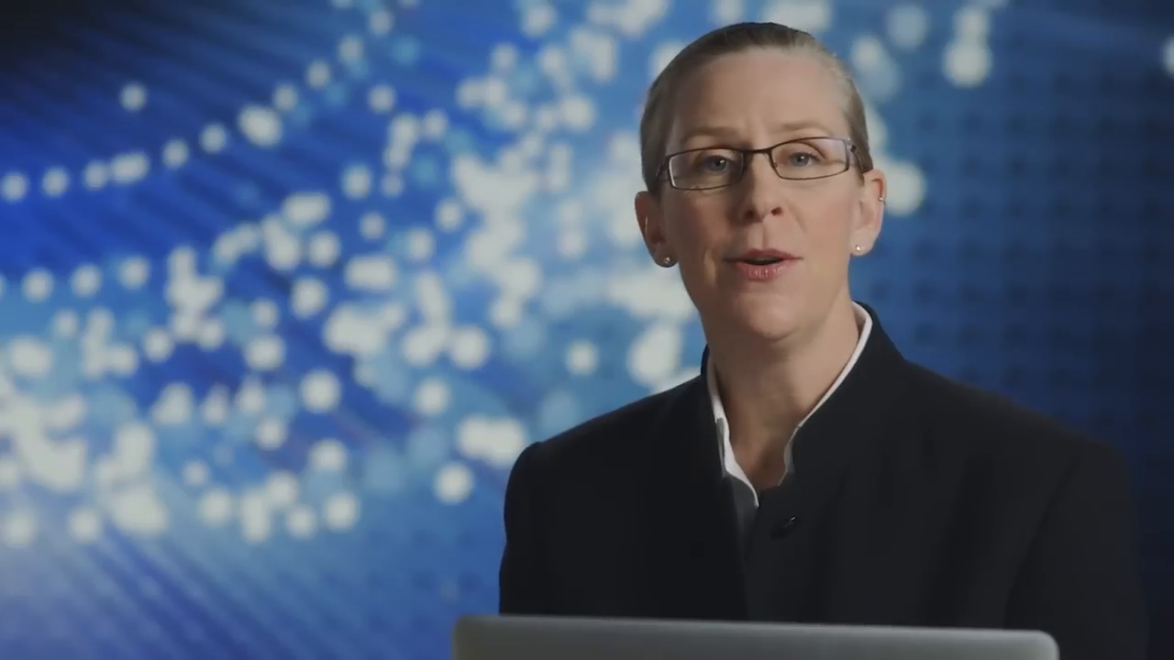